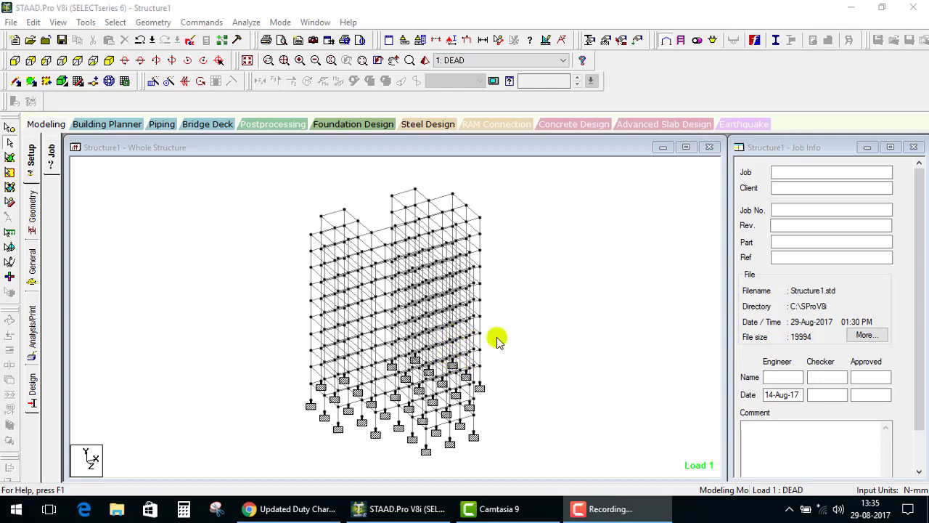
# - Rotate the wireframe building frame in the Whole Structure view to a slightly different angle
pyautogui.click(498, 337)
pyautogui.moveTo(413, 342)
pyautogui.keyDown('ctrl'); pyautogui.mouseDown(button='middle')
pyautogui.moveTo(390, 370)
pyautogui.moveTo(453, 336)
pyautogui.moveTo(342, 328)
pyautogui.moveTo(166, 241)
pyautogui.mouseUp(button='middle'); pyautogui.keyUp('ctrl')
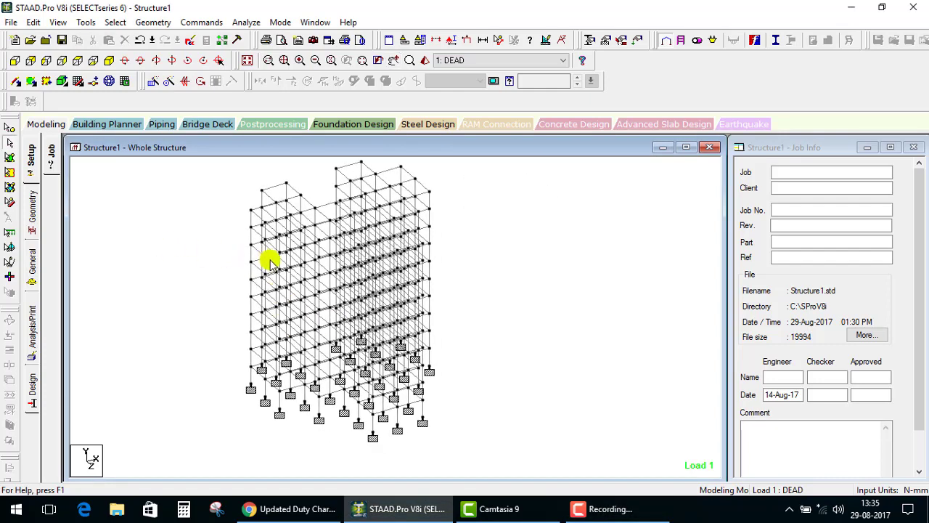
pyautogui.click(32, 211)
# - On the Property page, highlight members using Rect 0.70x0.40, Cir 0.60 and Rect 0.70x0.70 sections
pyautogui.click(32, 260)
pyautogui.click(742, 243)
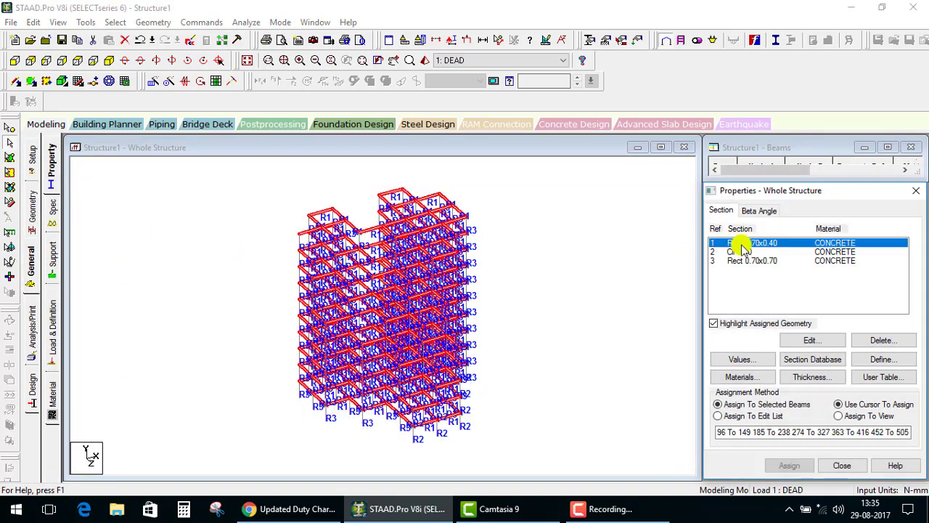
pyautogui.click(747, 252)
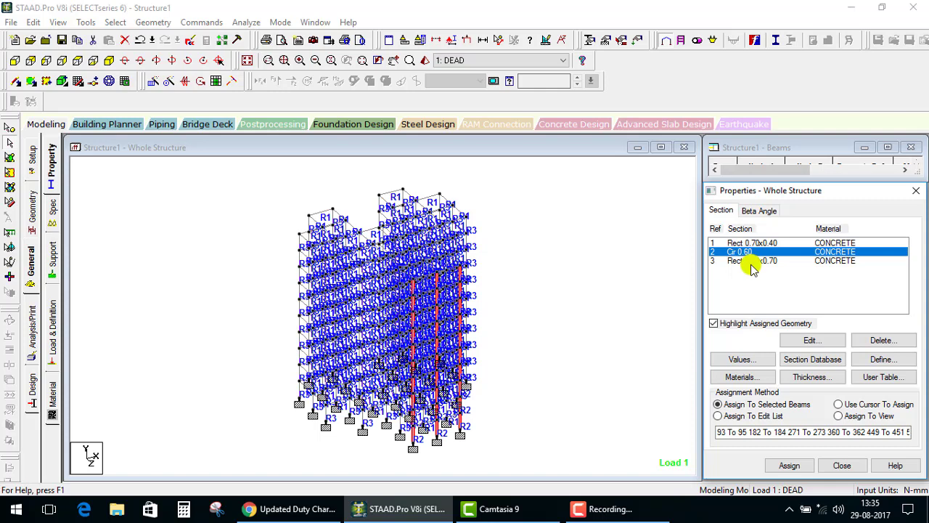
pyautogui.click(753, 261)
pyautogui.click(590, 274)
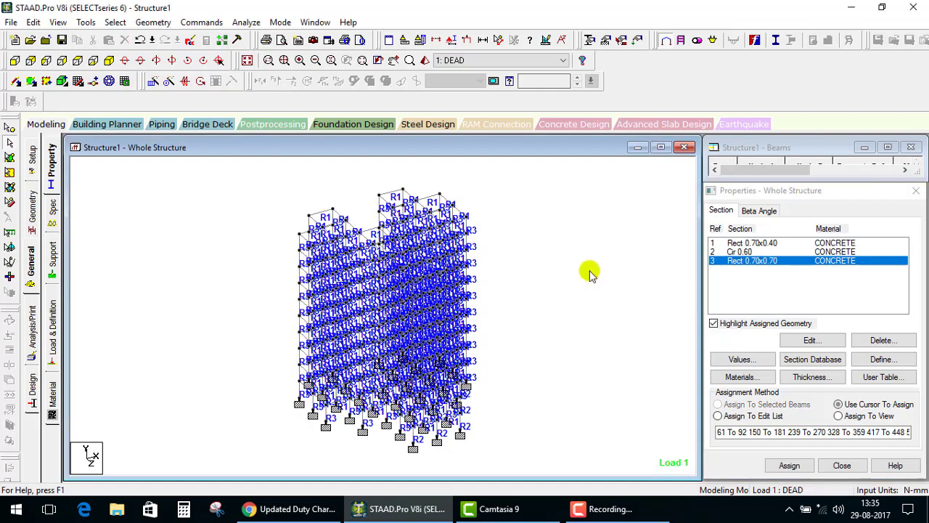
# - Show the whole frame in a maximized, auto-saved 3D Rendered View with the Properties panel closed
pyautogui.click(426, 64)
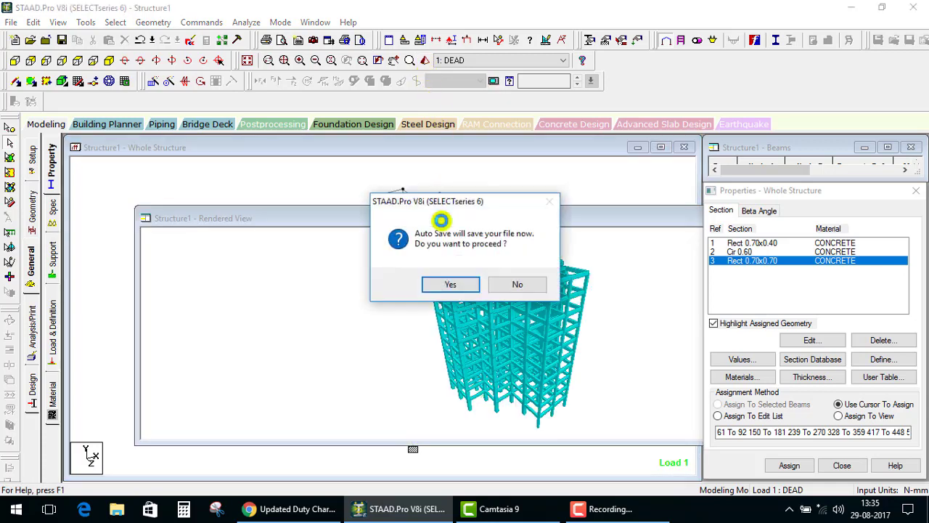
pyautogui.click(449, 280)
pyautogui.click(390, 273)
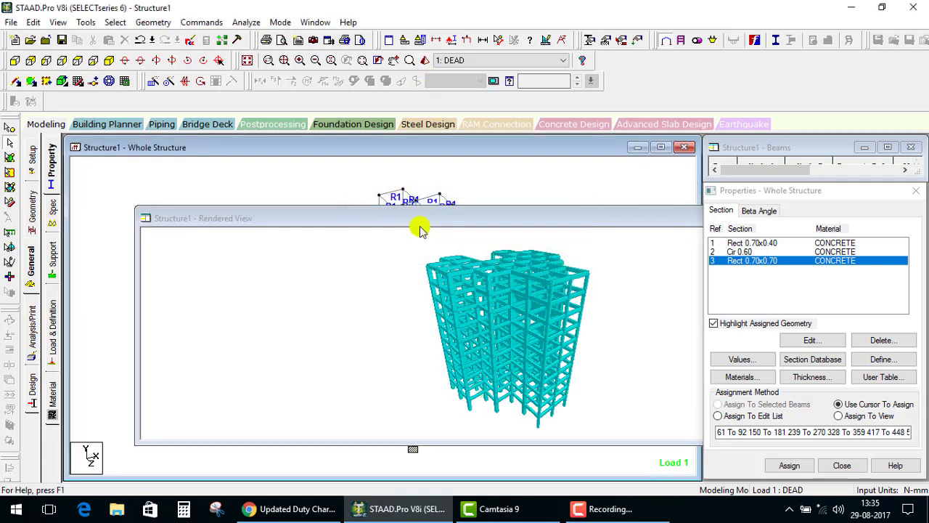
pyautogui.doubleClick(421, 221)
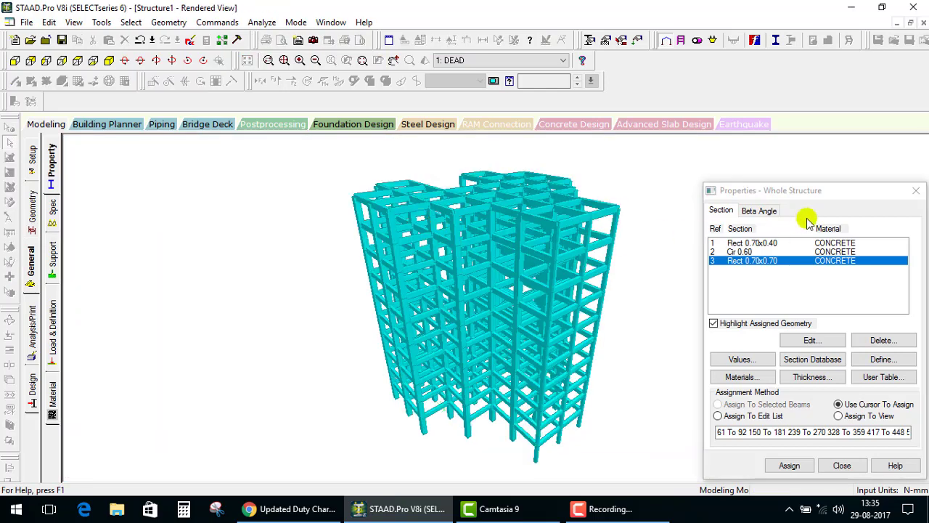
pyautogui.click(916, 191)
pyautogui.moveTo(599, 289)
pyautogui.mouseDown()
pyautogui.moveTo(504, 279)
pyautogui.moveTo(475, 296)
pyautogui.moveTo(368, 283)
pyautogui.moveTo(566, 251)
pyautogui.moveTo(370, 378)
pyautogui.moveTo(591, 321)
pyautogui.mouseUp()
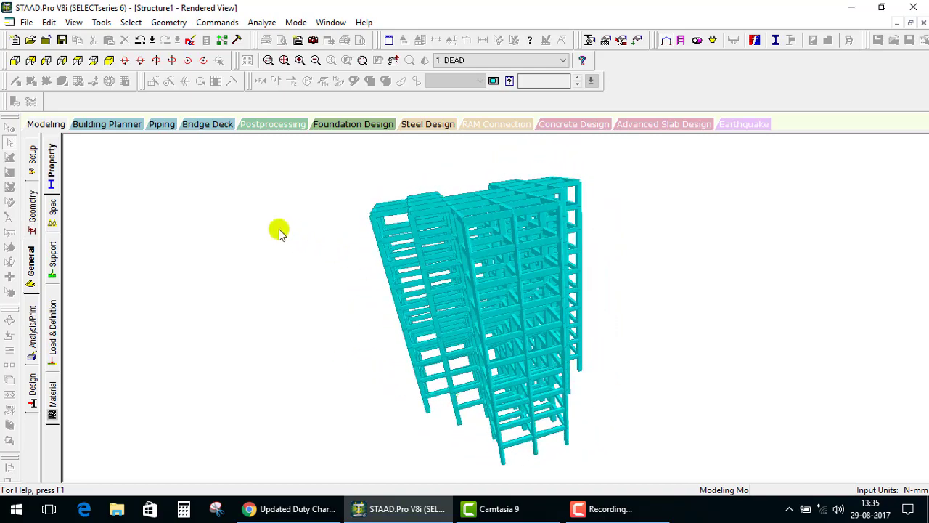
# - Switch the rendered building to Wireframe View and rotate it before returning to the modeling window
pyautogui.rightClick(204, 206)
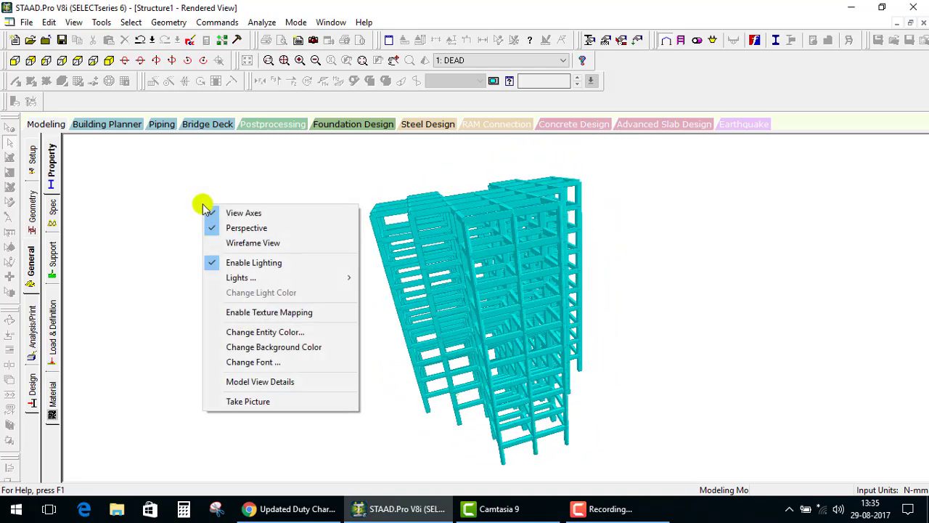
pyautogui.click(235, 242)
pyautogui.moveTo(552, 276)
pyautogui.mouseDown()
pyautogui.moveTo(483, 322)
pyautogui.moveTo(368, 312)
pyautogui.moveTo(552, 295)
pyautogui.moveTo(411, 220)
pyautogui.moveTo(384, 183)
pyautogui.moveTo(421, 266)
pyautogui.moveTo(311, 282)
pyautogui.moveTo(442, 328)
pyautogui.moveTo(602, 344)
pyautogui.moveTo(533, 342)
pyautogui.moveTo(473, 227)
pyautogui.moveTo(651, 321)
pyautogui.moveTo(337, 311)
pyautogui.moveTo(603, 295)
pyautogui.moveTo(340, 353)
pyautogui.moveTo(263, 217)
pyautogui.mouseUp()
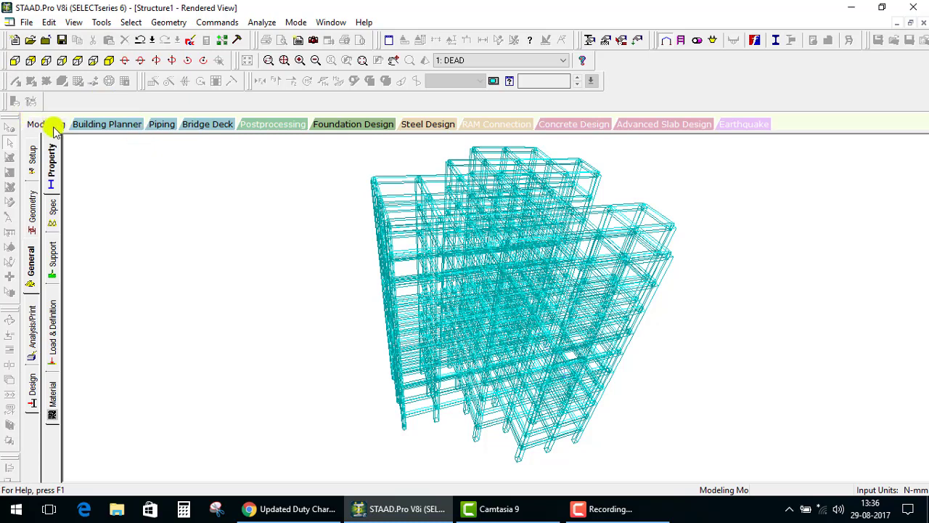
pyautogui.click(54, 130)
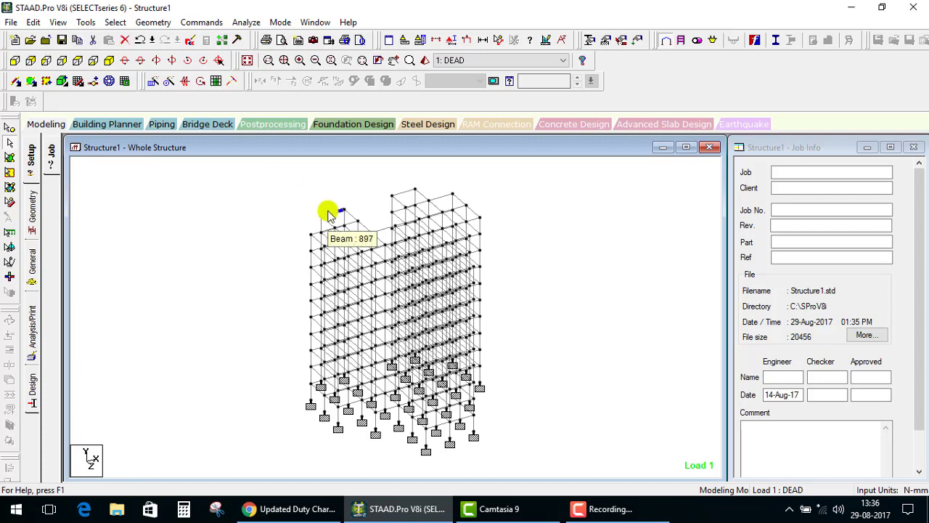
# - Bring up the context menu for beam 897 to access 3D Rendering
pyautogui.rightClick(328, 213)
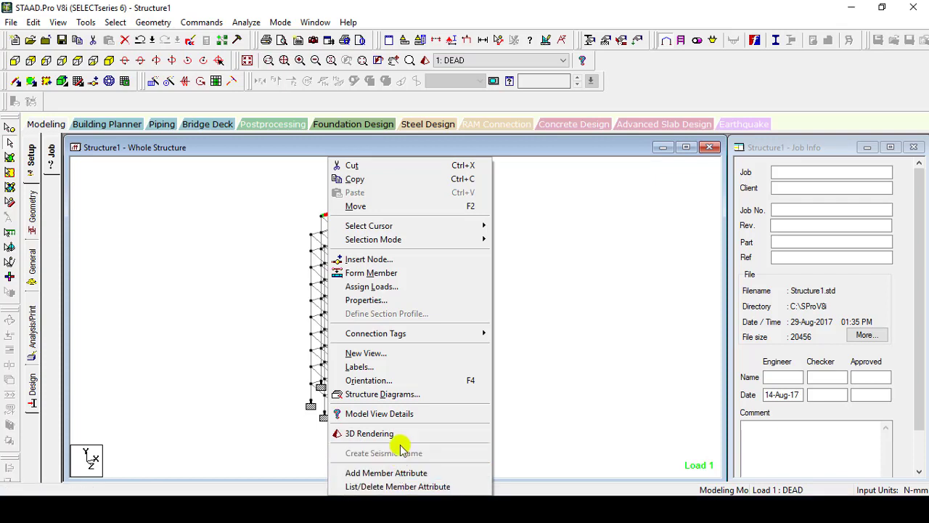
# - Render beam 897 alone in 3D, maximize its view and turn it end-on
pyautogui.click(386, 436)
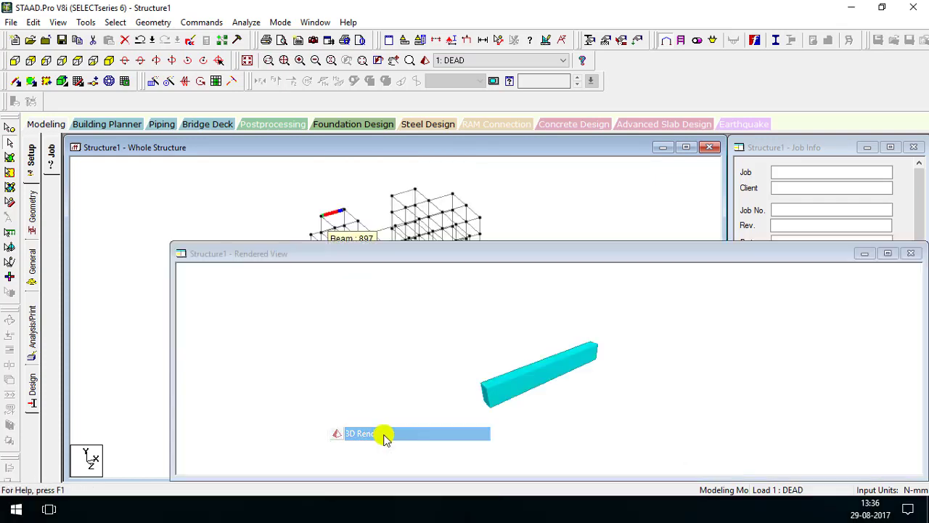
pyautogui.moveTo(560, 370)
pyautogui.mouseDown()
pyautogui.moveTo(531, 332)
pyautogui.moveTo(531, 269)
pyautogui.mouseUp()
pyautogui.doubleClick(530, 256)
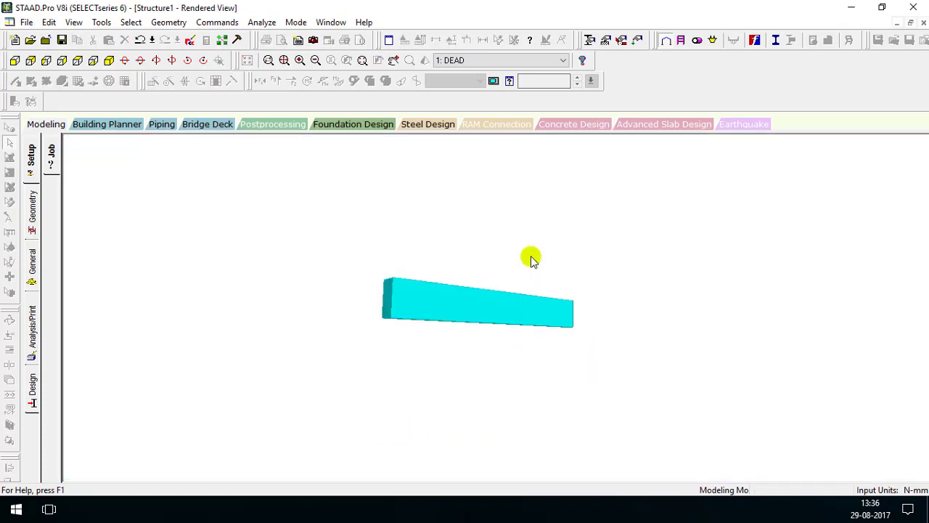
pyautogui.moveTo(453, 314)
pyautogui.mouseDown()
pyautogui.moveTo(599, 355)
pyautogui.moveTo(564, 318)
pyautogui.moveTo(621, 261)
pyautogui.moveTo(480, 311)
pyautogui.moveTo(438, 236)
pyautogui.mouseUp()
# - Switch beam 897 to Wireframe View and rotate it back and forth
pyautogui.rightClick(440, 241)
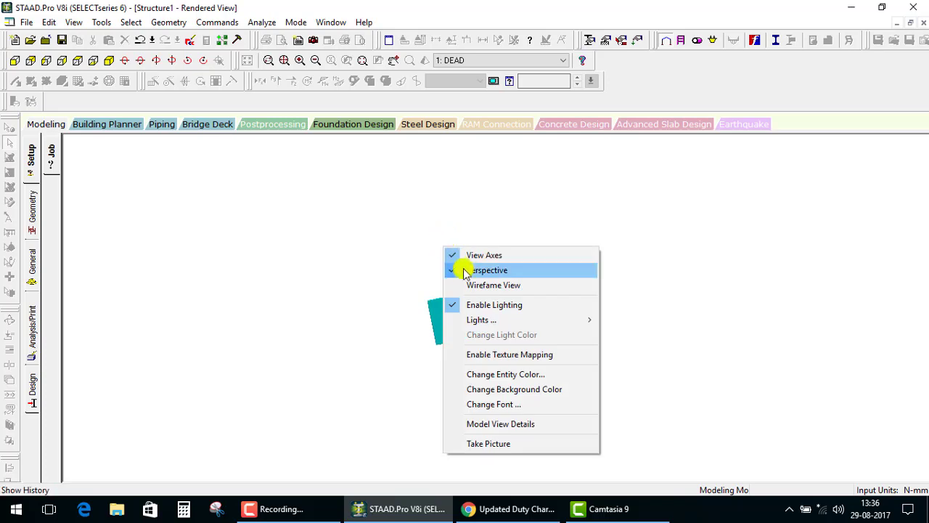
pyautogui.click(470, 284)
pyautogui.moveTo(464, 322)
pyautogui.mouseDown()
pyautogui.moveTo(556, 358)
pyautogui.moveTo(498, 380)
pyautogui.moveTo(570, 283)
pyautogui.moveTo(508, 269)
pyautogui.moveTo(312, 338)
pyautogui.moveTo(589, 276)
pyautogui.moveTo(499, 210)
pyautogui.moveTo(431, 349)
pyautogui.moveTo(444, 347)
pyautogui.mouseUp()
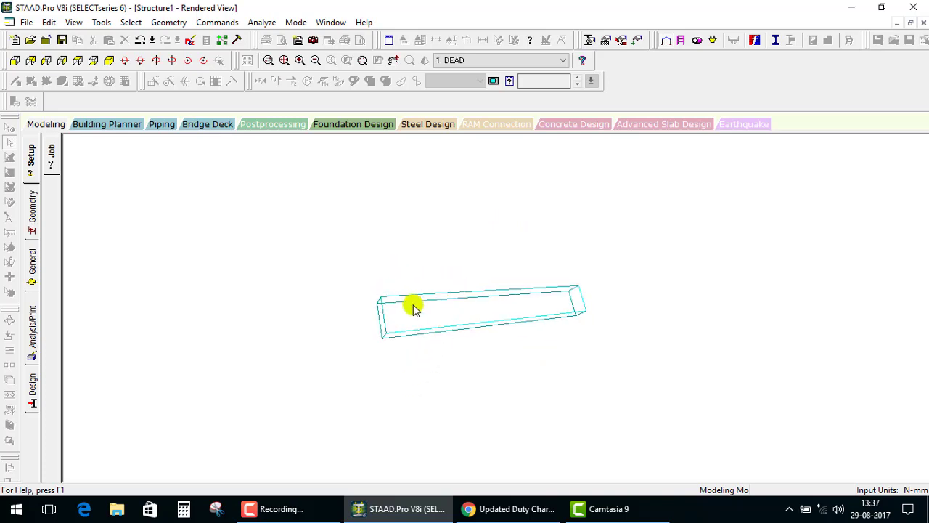
pyautogui.moveTo(413, 308)
pyautogui.mouseDown()
pyautogui.moveTo(708, 288)
pyautogui.moveTo(690, 336)
pyautogui.moveTo(525, 344)
pyautogui.mouseUp()
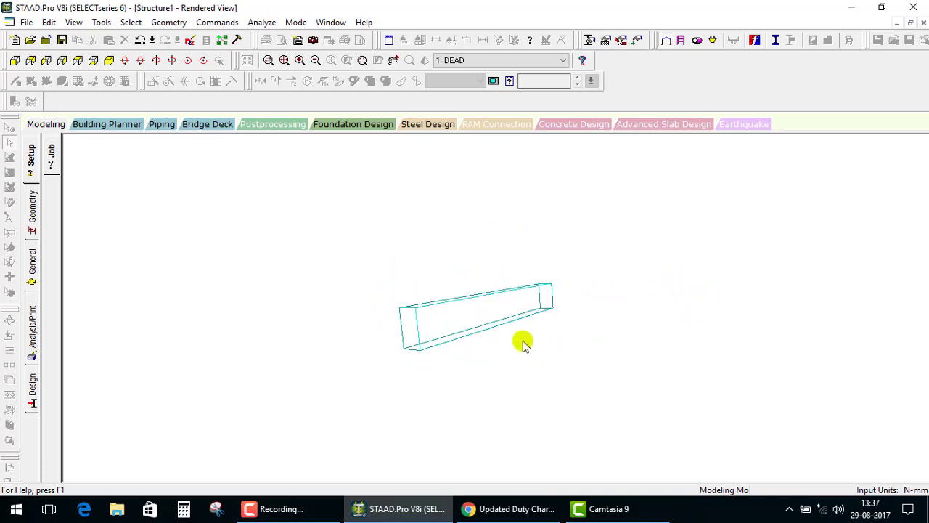
pyautogui.rightClick(534, 280)
pyautogui.moveTo(572, 352)
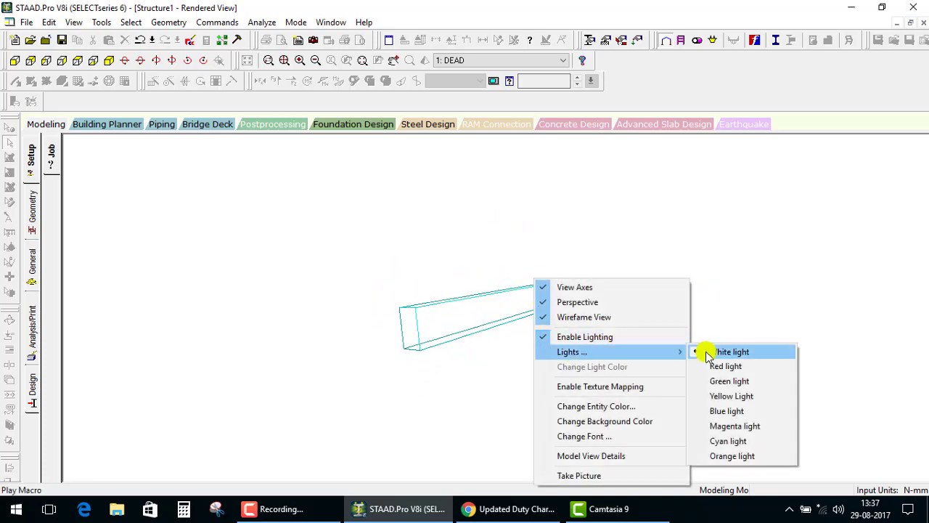
# - Light the wireframe beam red, then green, then yellow, rotating it between changes
pyautogui.click(716, 366)
pyautogui.moveTo(519, 346)
pyautogui.mouseDown()
pyautogui.moveTo(606, 355)
pyautogui.moveTo(701, 298)
pyautogui.moveTo(491, 380)
pyautogui.mouseUp()
pyautogui.rightClick(632, 231)
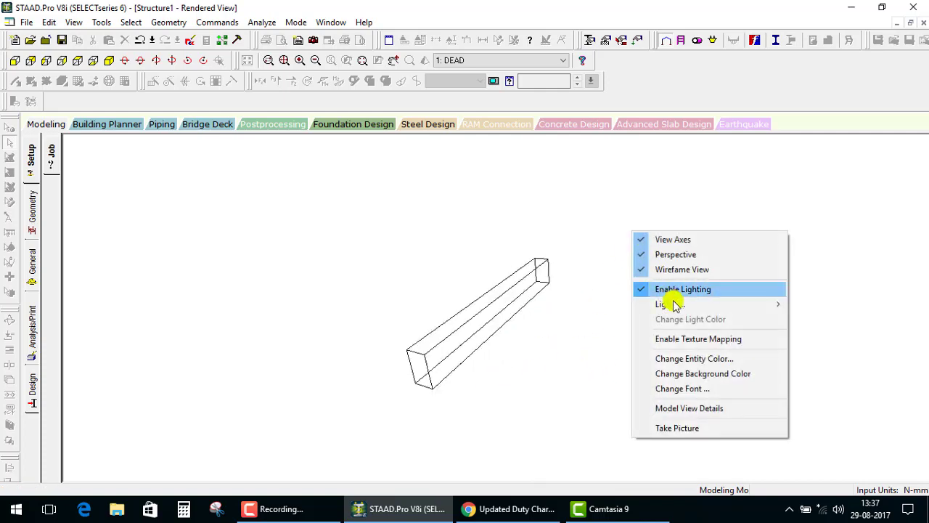
pyautogui.moveTo(669, 304)
pyautogui.click(820, 332)
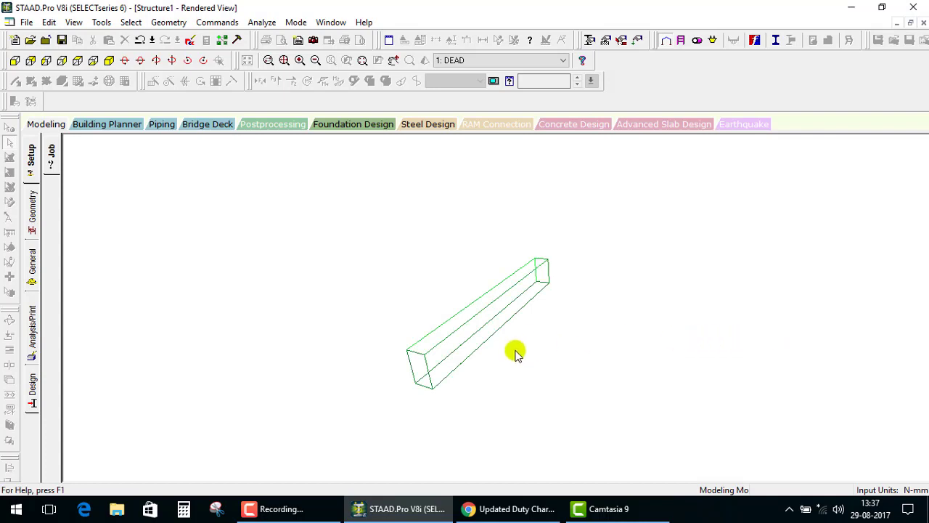
pyautogui.moveTo(515, 352)
pyautogui.mouseDown()
pyautogui.moveTo(647, 276)
pyautogui.moveTo(521, 338)
pyautogui.moveTo(622, 266)
pyautogui.mouseUp()
pyautogui.rightClick(624, 263)
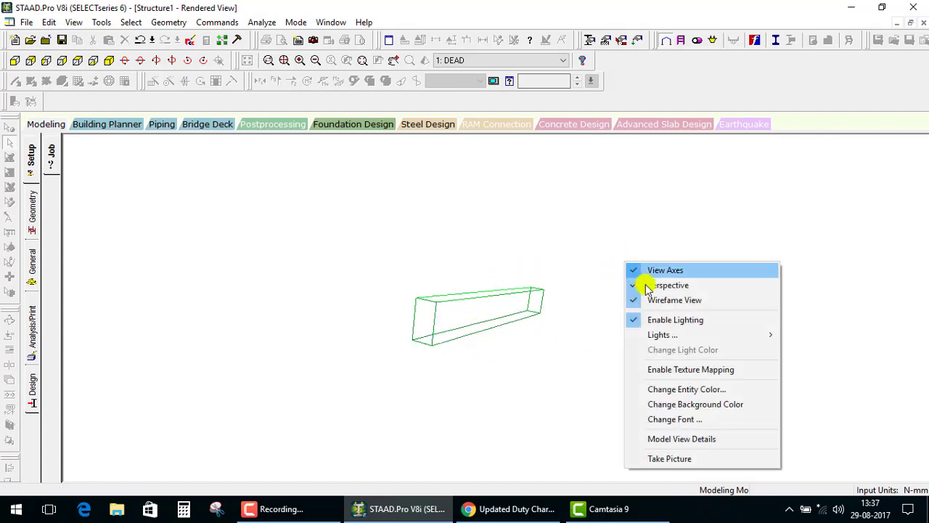
pyautogui.moveTo(663, 335)
pyautogui.click(817, 379)
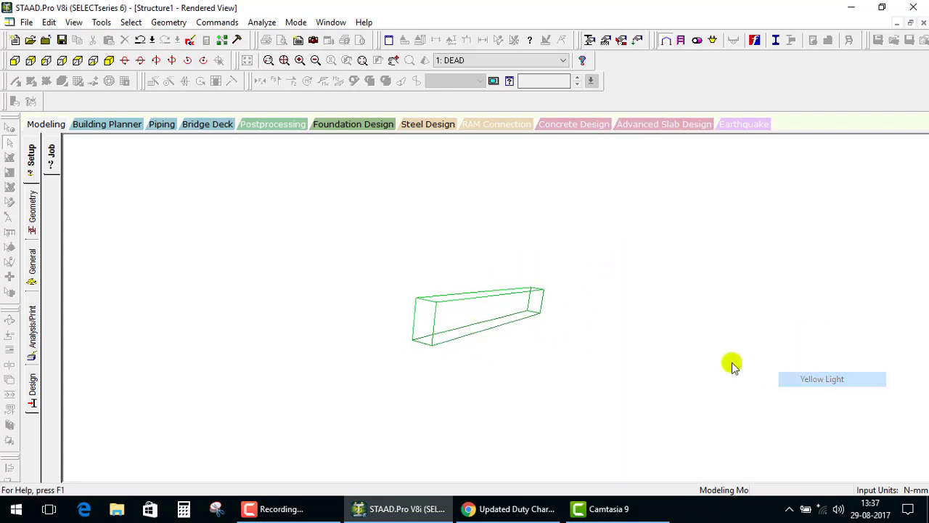
pyautogui.moveTo(732, 366)
pyautogui.mouseDown()
pyautogui.moveTo(498, 276)
pyautogui.moveTo(423, 311)
pyautogui.moveTo(545, 254)
pyautogui.mouseUp()
# - Turn off Wireframe View so the beam is solid, then light it red and then blue
pyautogui.rightClick(547, 252)
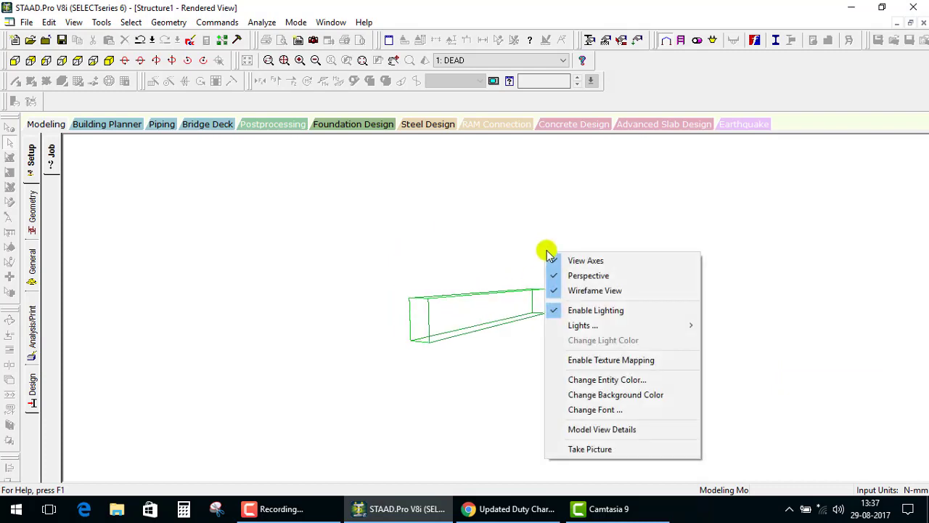
pyautogui.click(561, 291)
pyautogui.moveTo(515, 300)
pyautogui.mouseDown()
pyautogui.moveTo(466, 390)
pyautogui.moveTo(431, 357)
pyautogui.mouseUp()
pyautogui.rightClick(588, 253)
pyautogui.moveTo(622, 326)
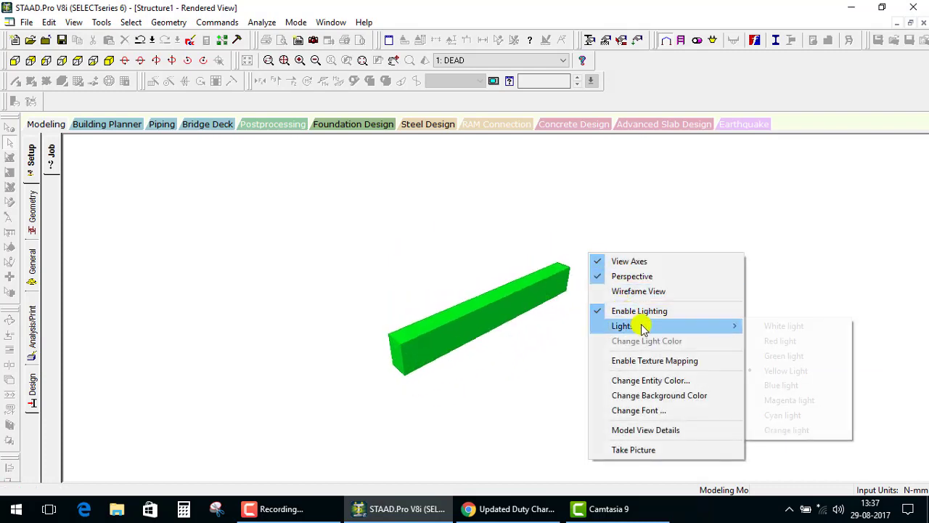
pyautogui.click(772, 342)
pyautogui.moveTo(550, 334); pyautogui.dragTo(488, 238)
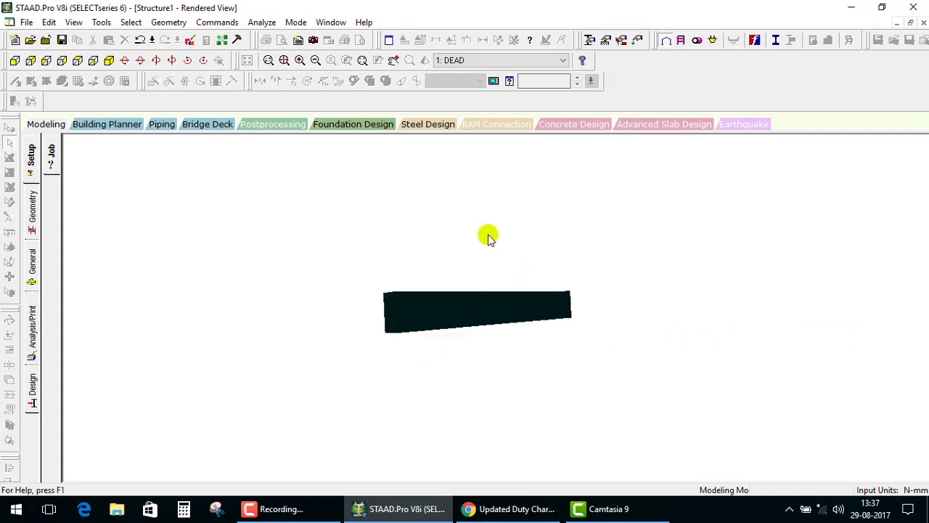
pyautogui.rightClick(598, 223)
pyautogui.moveTo(638, 296)
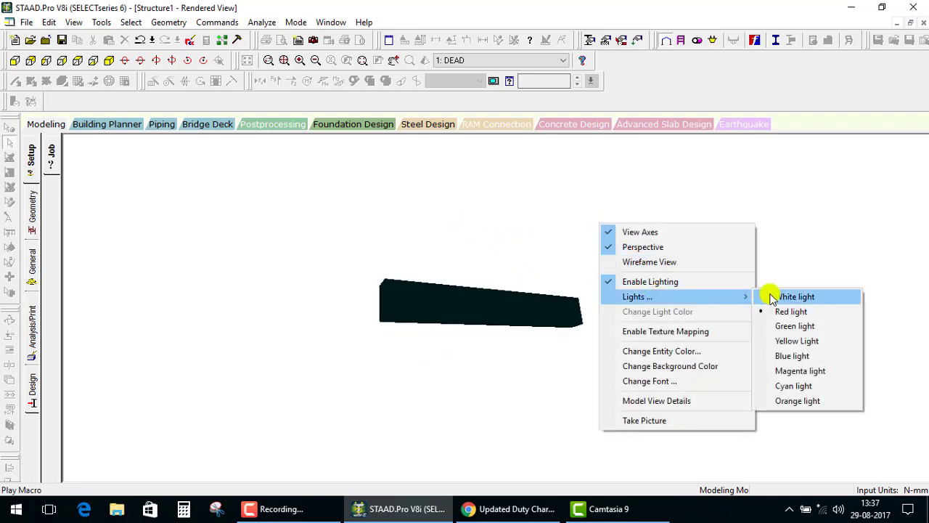
pyautogui.click(791, 356)
pyautogui.moveTo(598, 312)
pyautogui.mouseDown()
pyautogui.moveTo(588, 363)
pyautogui.moveTo(518, 349)
pyautogui.moveTo(560, 301)
pyautogui.mouseUp()
# - Enable Texture Mapping to give the solid beam a wood-like textured surface
pyautogui.rightClick(560, 267)
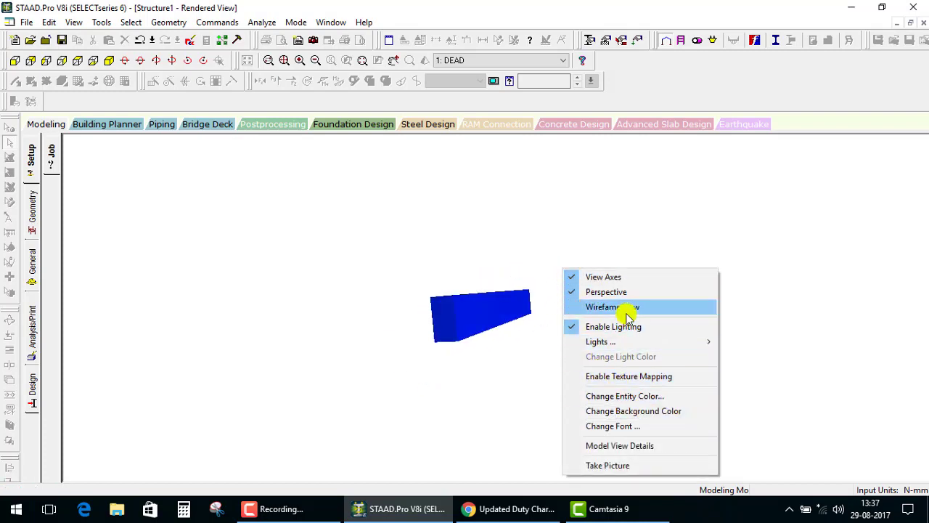
pyautogui.click(615, 376)
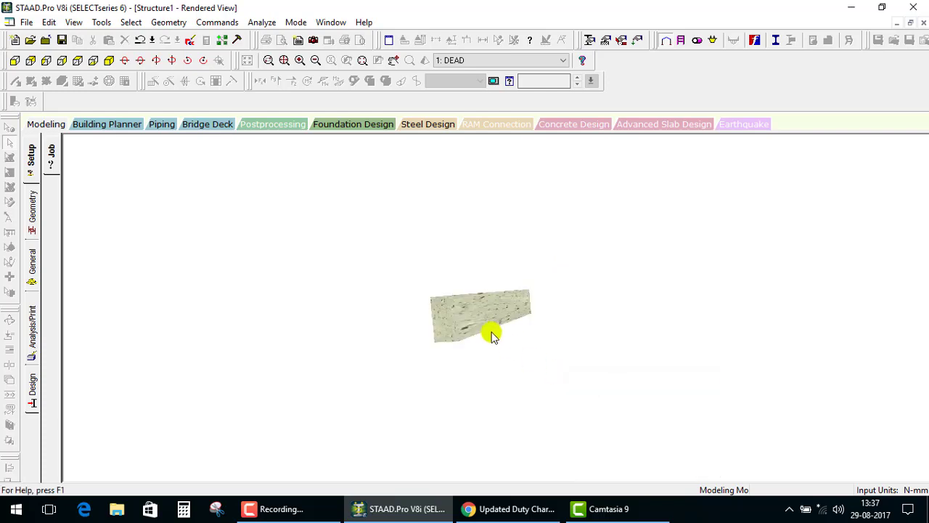
pyautogui.moveTo(492, 334)
pyautogui.mouseDown()
pyautogui.moveTo(577, 383)
pyautogui.moveTo(516, 385)
pyautogui.moveTo(622, 278)
pyautogui.moveTo(527, 307)
pyautogui.moveTo(575, 387)
pyautogui.moveTo(414, 365)
pyautogui.moveTo(401, 263)
pyautogui.moveTo(503, 268)
pyautogui.moveTo(499, 367)
pyautogui.mouseUp()
# - Turn texture mapping off and change the rendered view background colour to yellow
pyautogui.rightClick(585, 283)
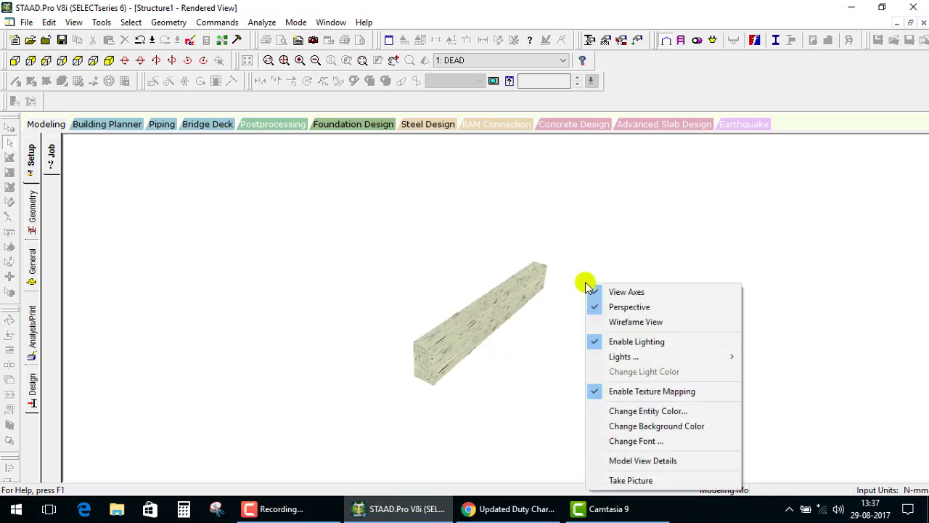
pyautogui.click(598, 387)
pyautogui.rightClick(625, 260)
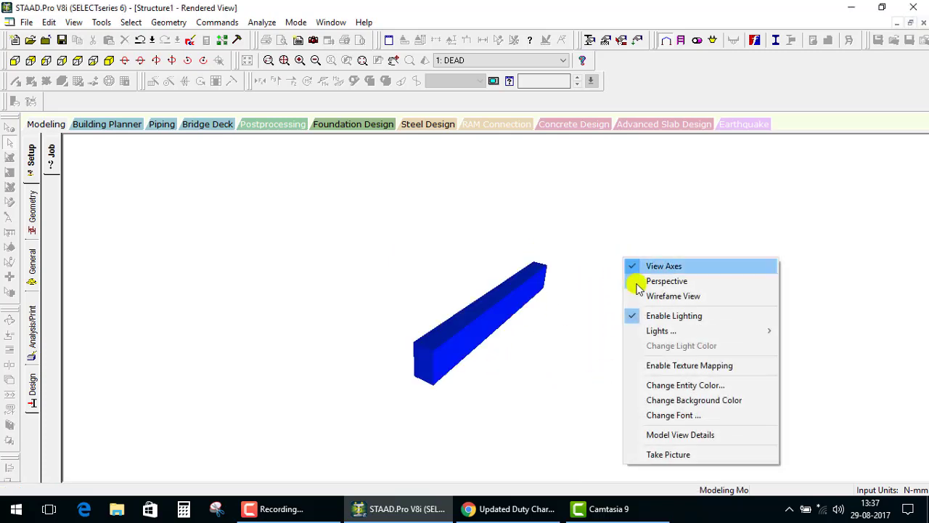
pyautogui.click(696, 399)
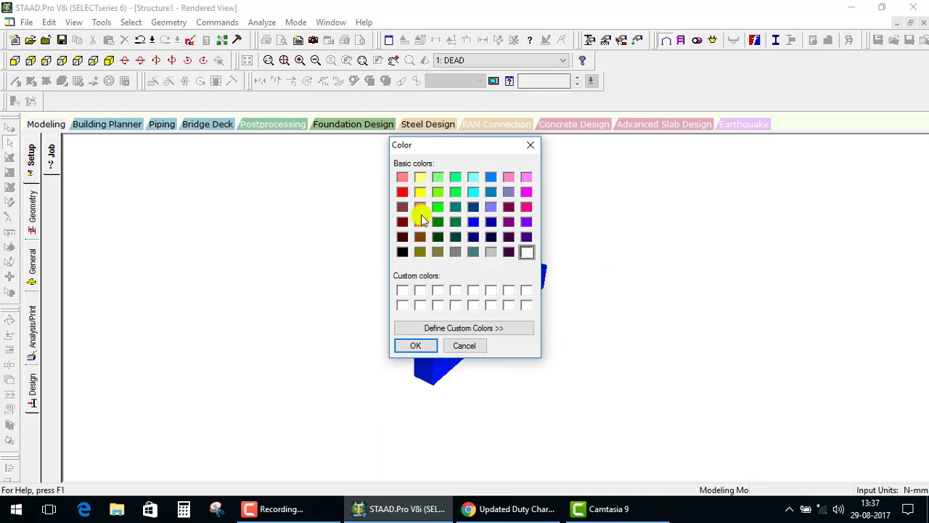
pyautogui.click(415, 346)
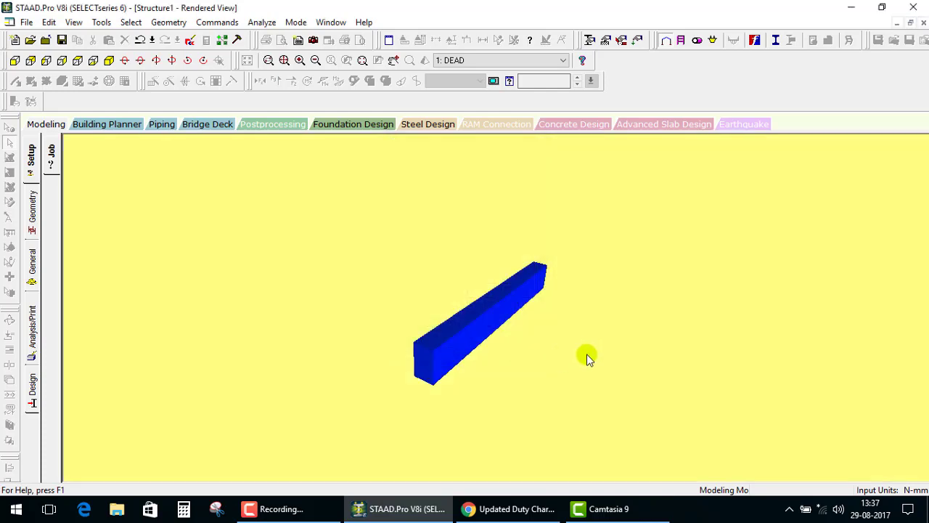
pyautogui.moveTo(452, 348)
pyautogui.mouseDown()
pyautogui.moveTo(489, 260)
pyautogui.moveTo(493, 352)
pyautogui.moveTo(560, 346)
pyautogui.moveTo(588, 290)
pyautogui.mouseUp()
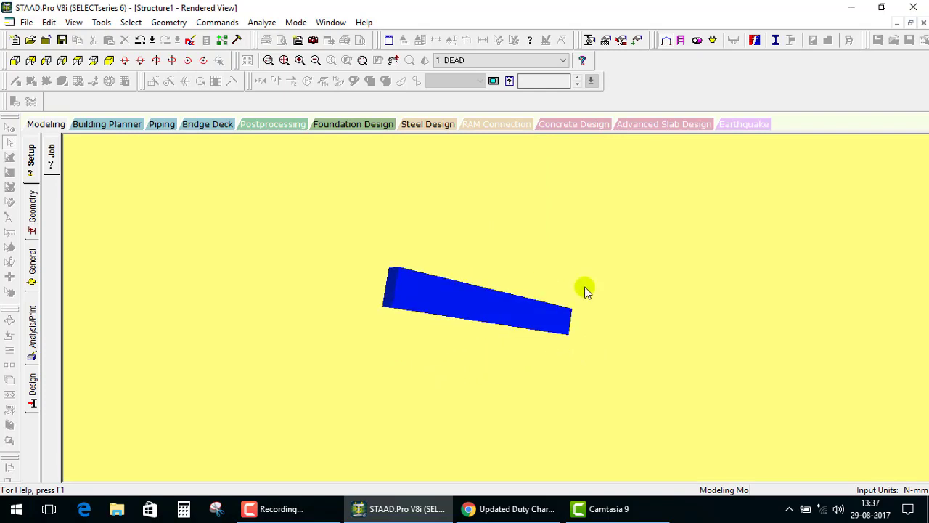
# - Show the beam as a wireframe again, rotate it, then close its rendered view
pyautogui.rightClick(626, 256)
pyautogui.click(643, 293)
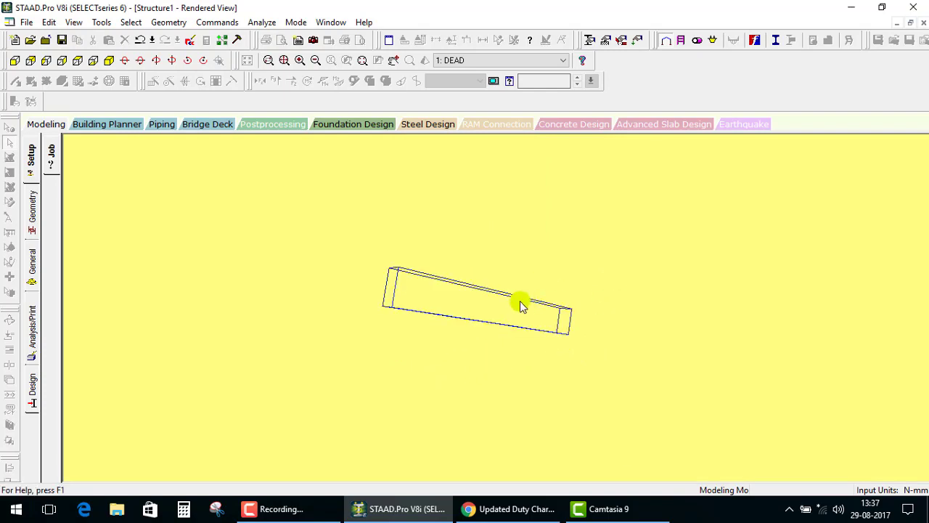
pyautogui.moveTo(521, 303); pyautogui.dragTo(630, 389)
pyautogui.moveTo(445, 352)
pyautogui.mouseDown()
pyautogui.moveTo(567, 305)
pyautogui.moveTo(321, 256)
pyautogui.mouseUp()
pyautogui.click(47, 129)
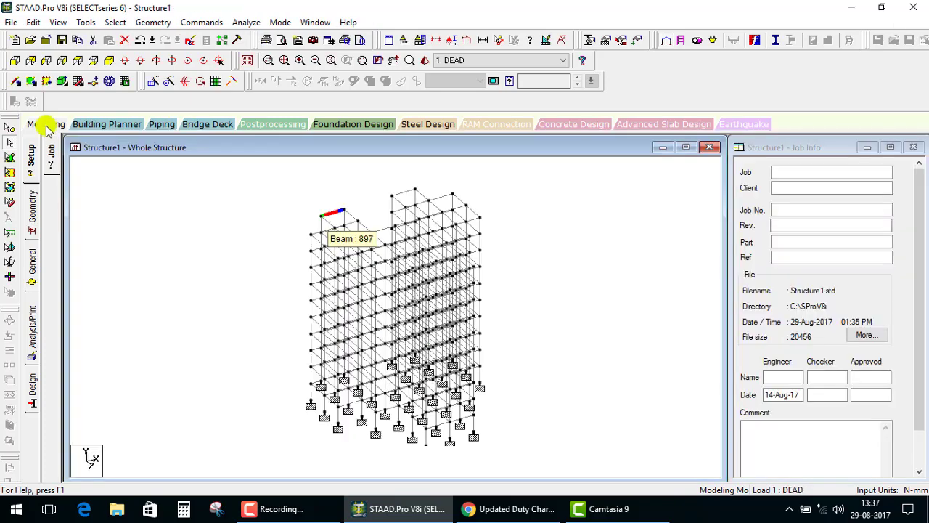
# - Open the whole building in a maximized 3D Rendered View and rotate it
pyautogui.click(430, 61)
pyautogui.moveTo(467, 251)
pyautogui.mouseDown()
pyautogui.moveTo(545, 269)
pyautogui.moveTo(612, 166)
pyautogui.mouseUp()
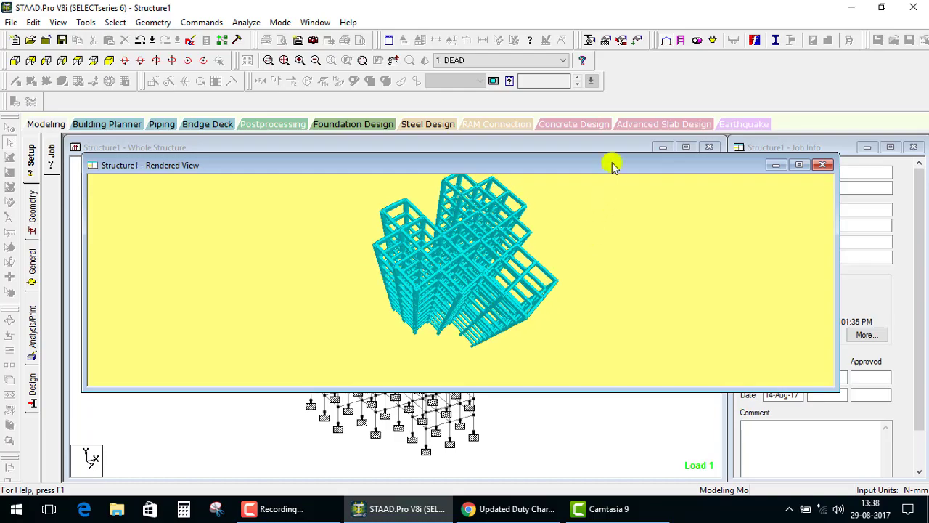
pyautogui.doubleClick(612, 166)
pyautogui.moveTo(525, 284)
pyautogui.mouseDown()
pyautogui.moveTo(379, 213)
pyautogui.moveTo(431, 269)
pyautogui.moveTo(545, 282)
pyautogui.moveTo(259, 324)
pyautogui.moveTo(608, 220)
pyautogui.moveTo(473, 350)
pyautogui.moveTo(396, 295)
pyautogui.moveTo(440, 311)
pyautogui.moveTo(482, 232)
pyautogui.moveTo(441, 170)
pyautogui.mouseUp()
# - Toggle the building to Wireframe View and then back to solid display
pyautogui.rightClick(336, 216)
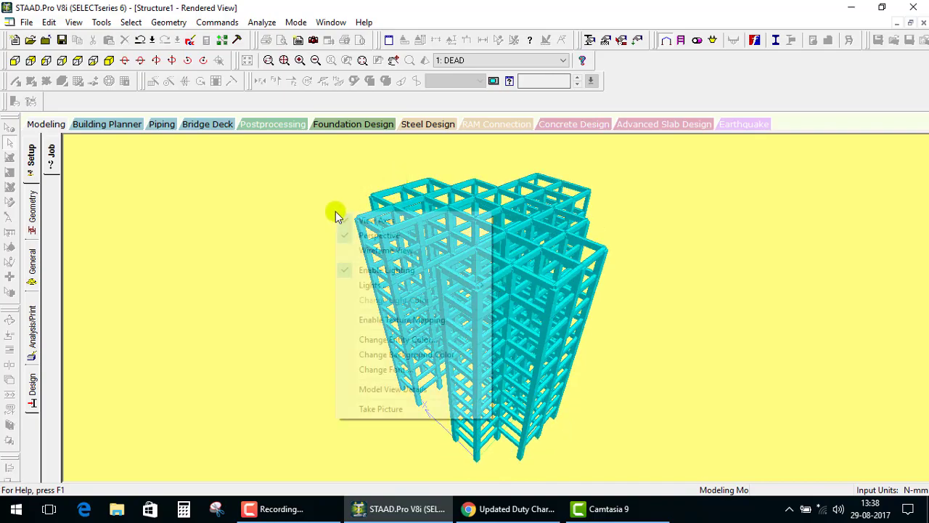
pyautogui.click(357, 253)
pyautogui.moveTo(617, 318)
pyautogui.mouseDown()
pyautogui.moveTo(394, 288)
pyautogui.moveTo(297, 307)
pyautogui.moveTo(570, 242)
pyautogui.moveTo(300, 234)
pyautogui.mouseUp()
pyautogui.rightClick(299, 234)
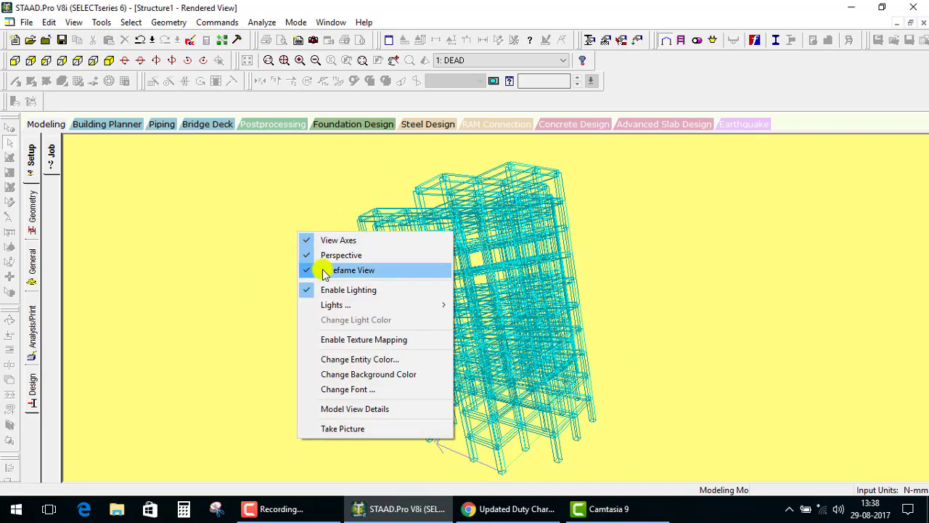
pyautogui.click(324, 270)
# - Light the rendered building with red light, then blue light
pyautogui.rightClick(286, 233)
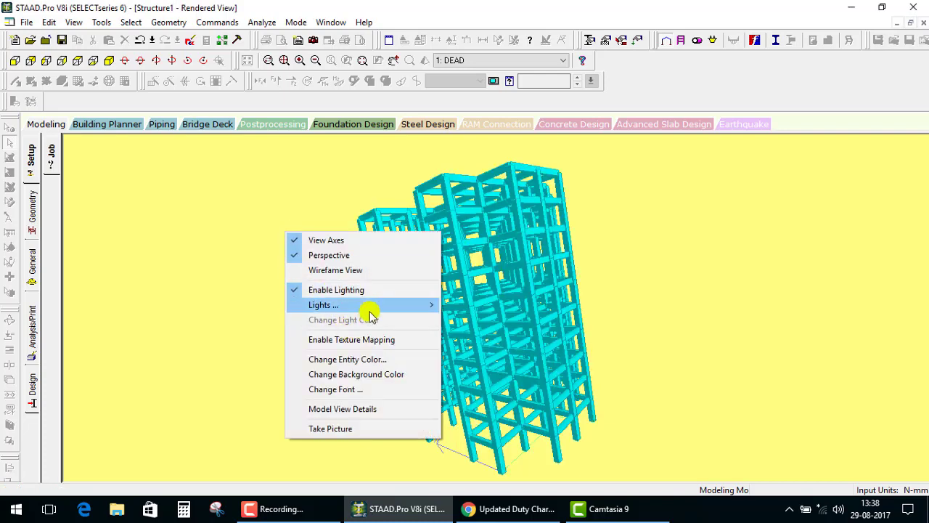
pyautogui.moveTo(323, 305)
pyautogui.click(506, 394)
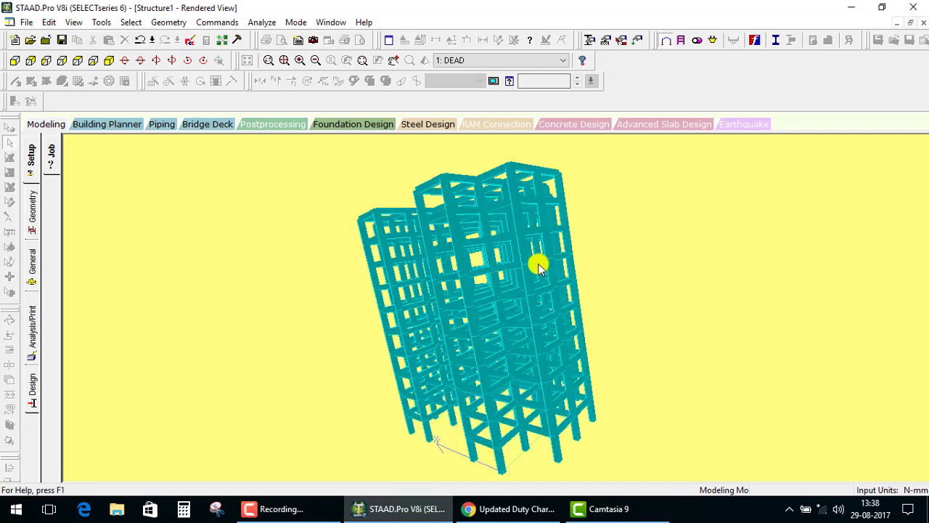
pyautogui.moveTo(538, 267)
pyautogui.mouseDown()
pyautogui.moveTo(390, 348)
pyautogui.moveTo(486, 346)
pyautogui.mouseUp()
pyautogui.rightClick(256, 250)
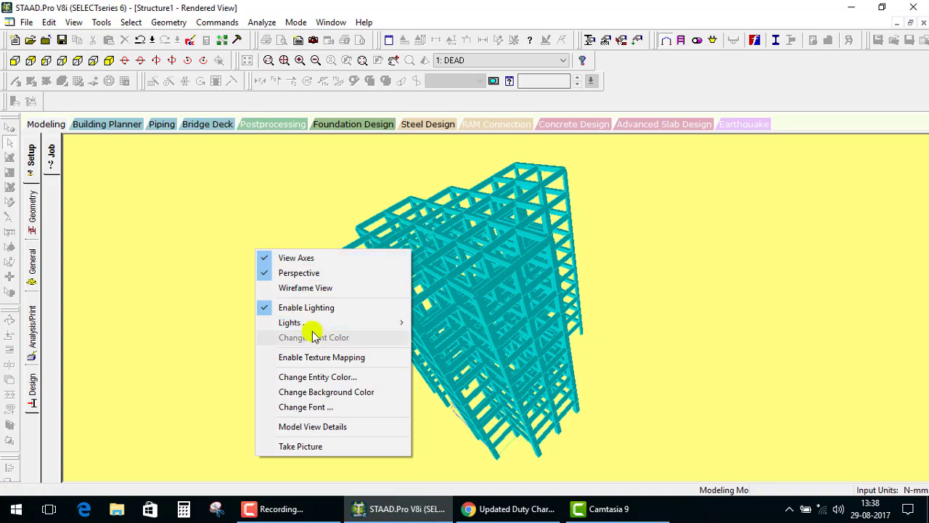
pyautogui.moveTo(290, 322)
pyautogui.click(442, 382)
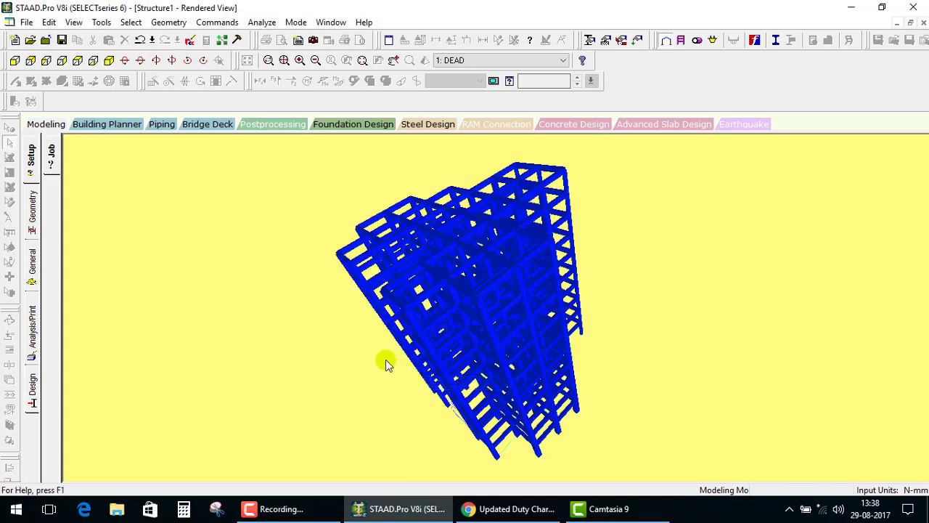
pyautogui.moveTo(386, 363)
pyautogui.mouseDown()
pyautogui.moveTo(577, 255)
pyautogui.moveTo(331, 313)
pyautogui.moveTo(637, 270)
pyautogui.mouseUp()
# - Uncheck Enable Lighting so the building shows solid teal on the yellow background
pyautogui.rightClick(637, 269)
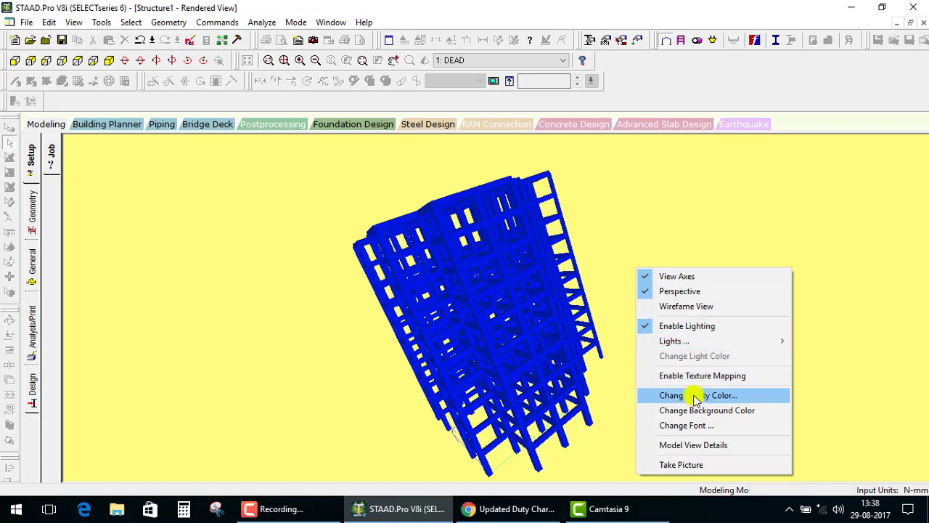
pyautogui.click(656, 326)
pyautogui.moveTo(506, 272)
pyautogui.mouseDown(button='middle')
pyautogui.moveTo(707, 339)
pyautogui.moveTo(426, 373)
pyautogui.moveTo(498, 322)
pyautogui.moveTo(311, 366)
pyautogui.mouseUp(button='middle')
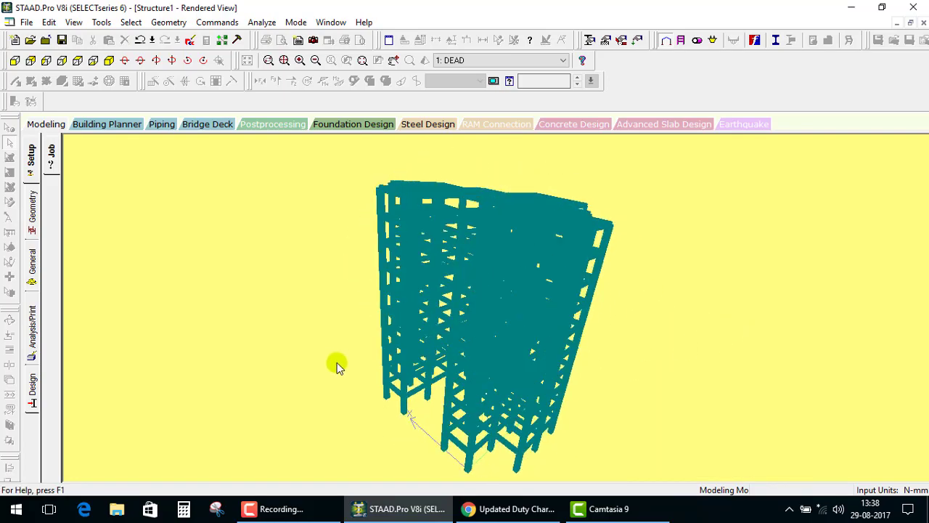